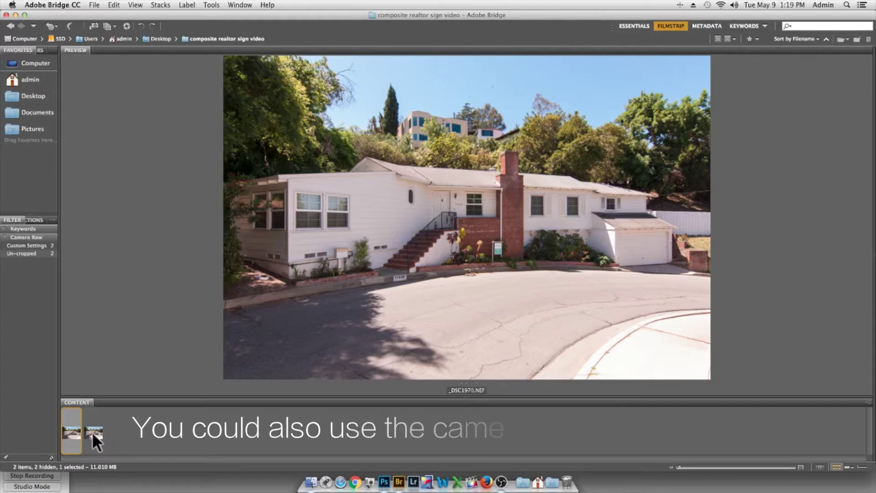
left_click(93, 431)
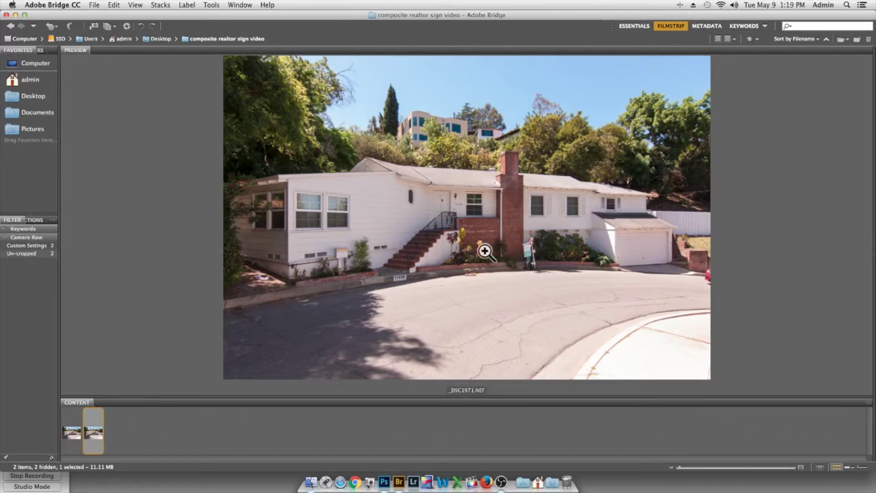
double_click(72, 427)
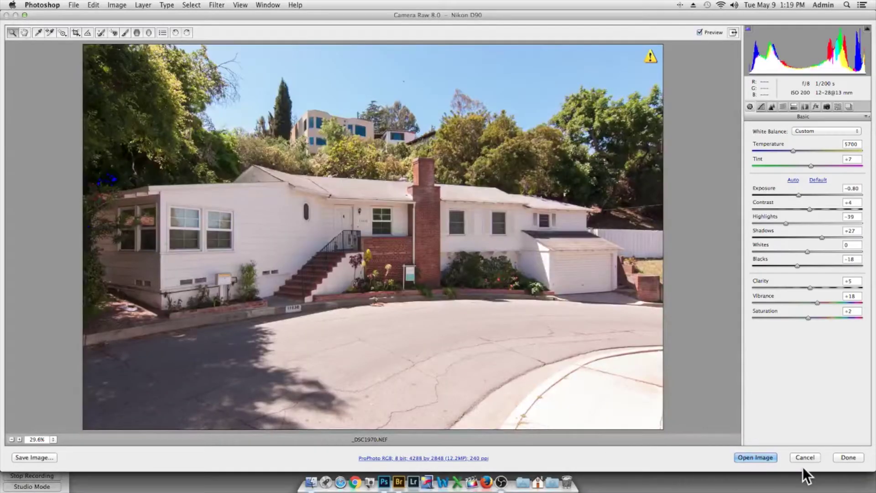
left_click(802, 457)
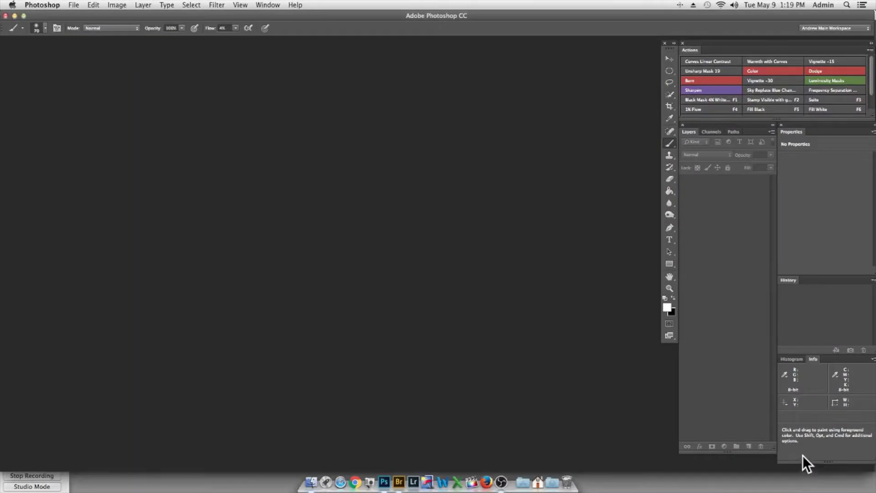
left_click(399, 481)
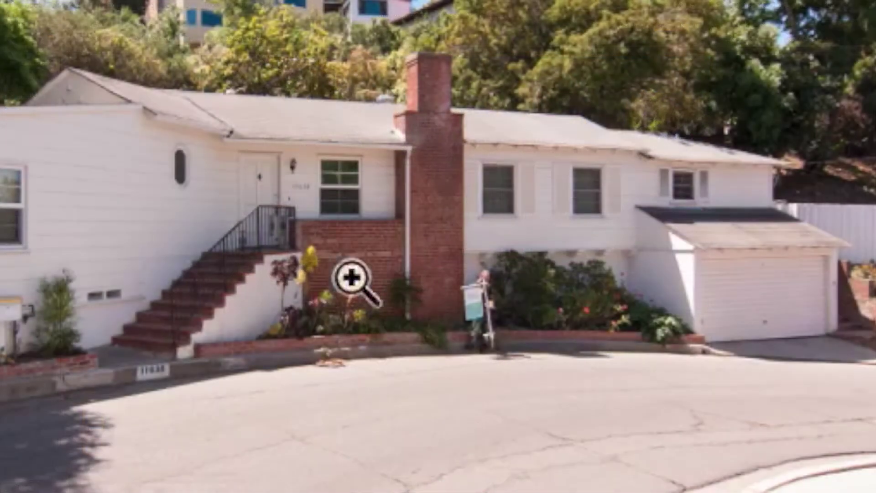
Step: Flip between the two house photos in Bridge to compare the real estate sign's positions
key("Right")
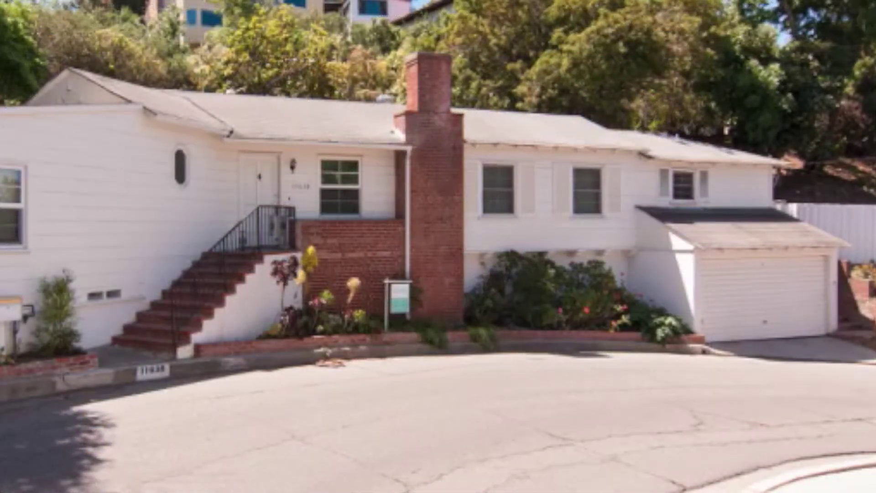
key("Right")
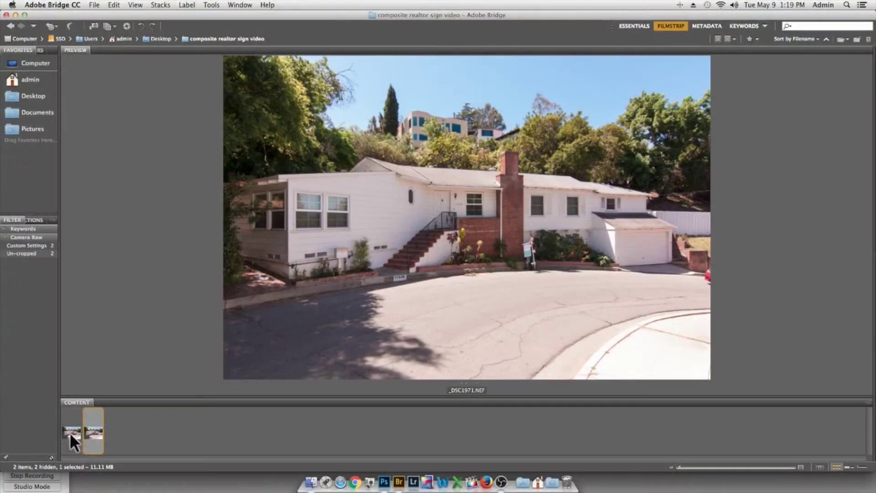
Step: Open both _DSC1970.NEF and _DSC1971.NEF from Bridge into Photoshop through Camera Raw
left_click(70, 435, "super")
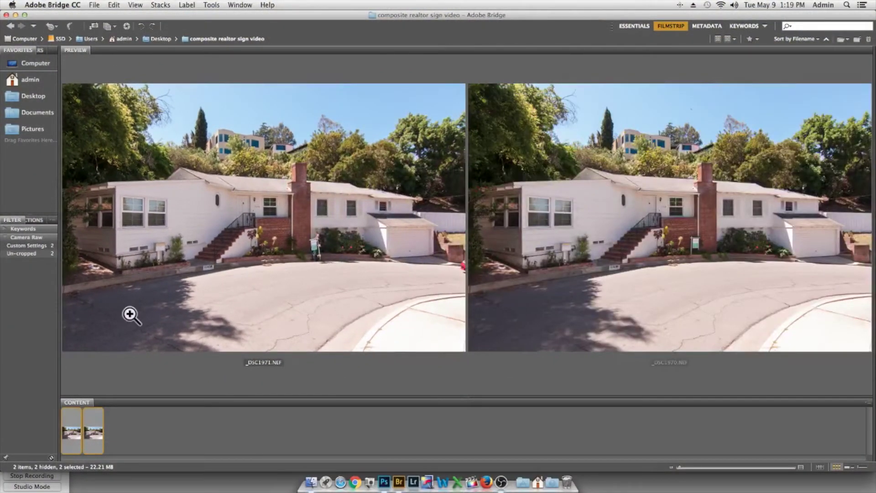
key("super+o")
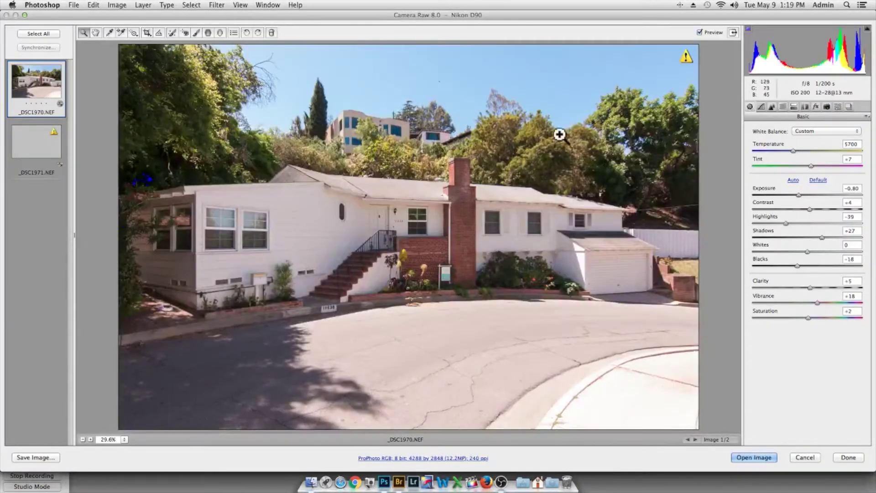
left_click(42, 139, "shift")
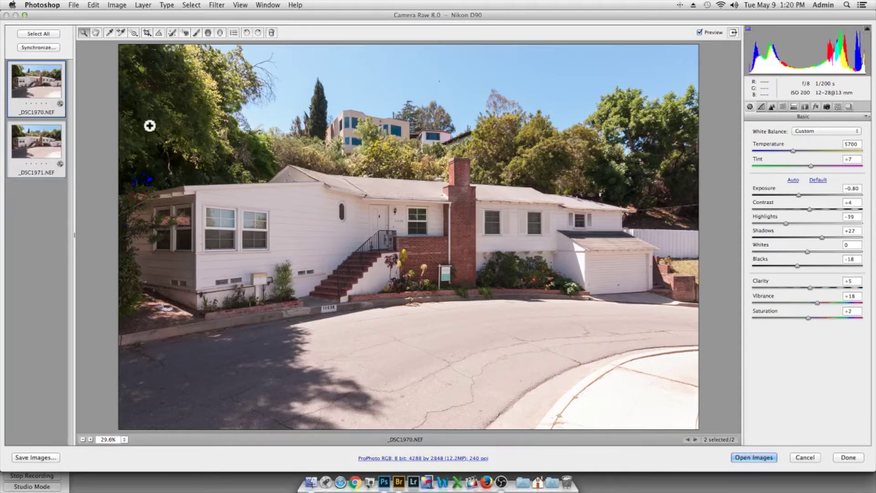
left_click(754, 457)
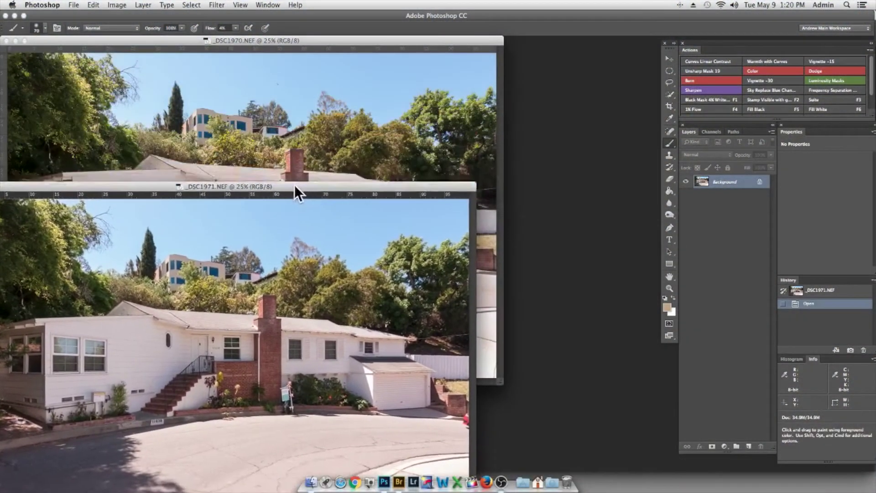
Step: Copy the _DSC1971.NEF image into _DSC1970.NEF as a centered new layer, and close _DSC1971.NEF without saving
left_click_drag(294, 184, 313, 174)
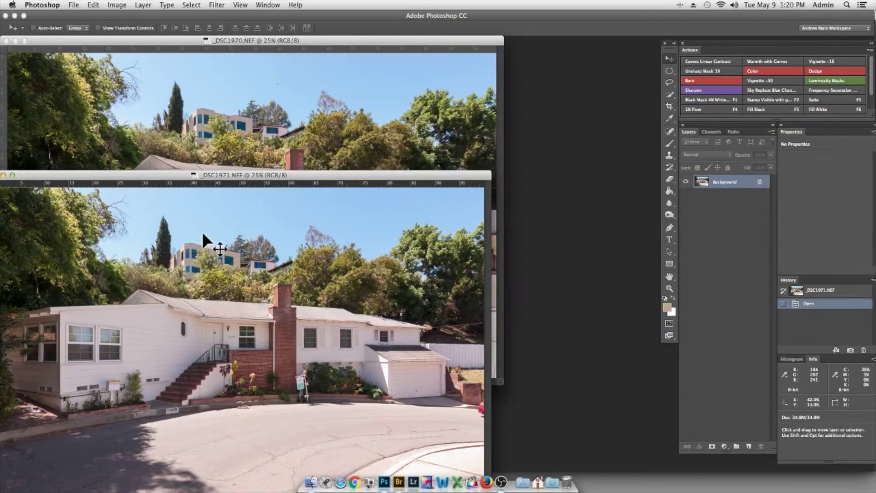
left_click_drag(199, 251, 311, 124)
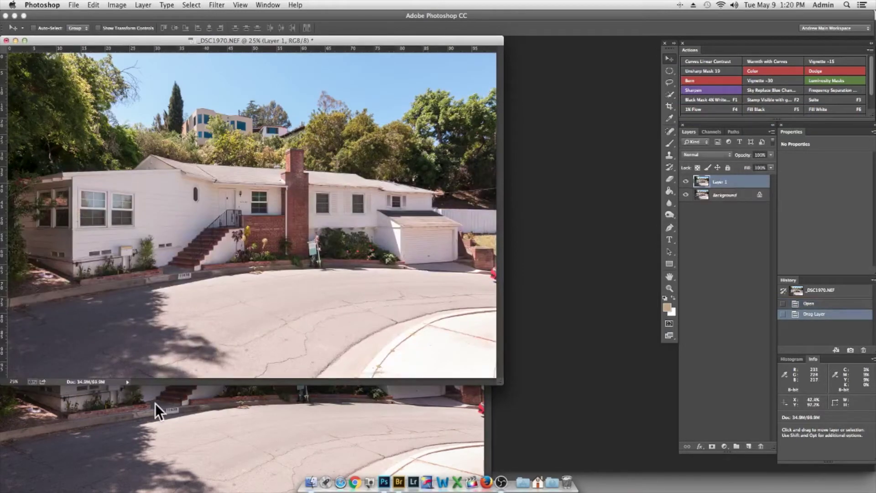
left_click(185, 386)
left_click_drag(64, 174, 161, 163)
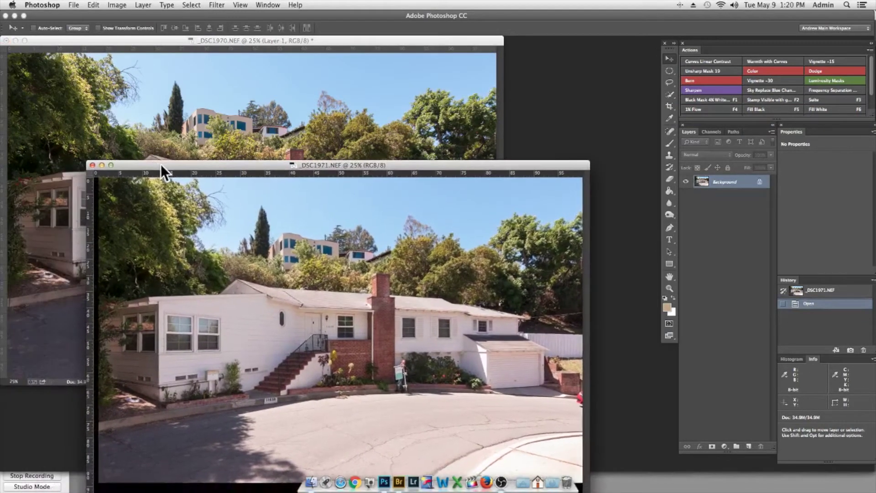
left_click(93, 165)
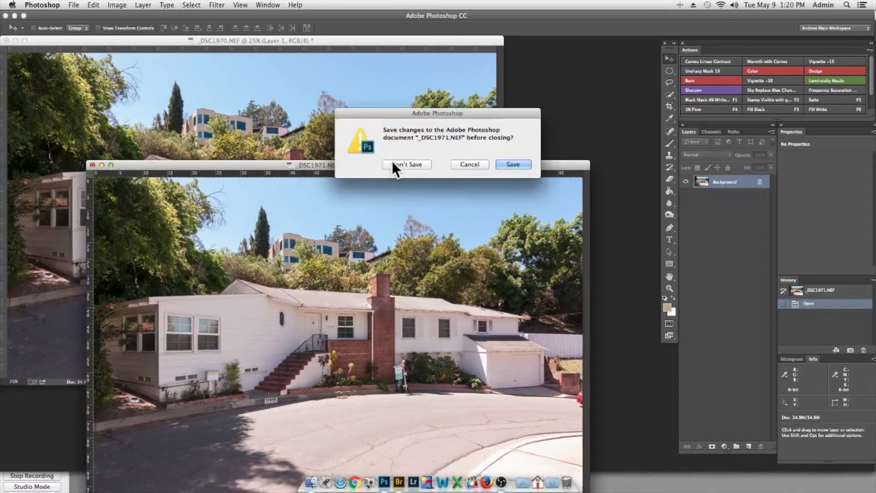
left_click(393, 162)
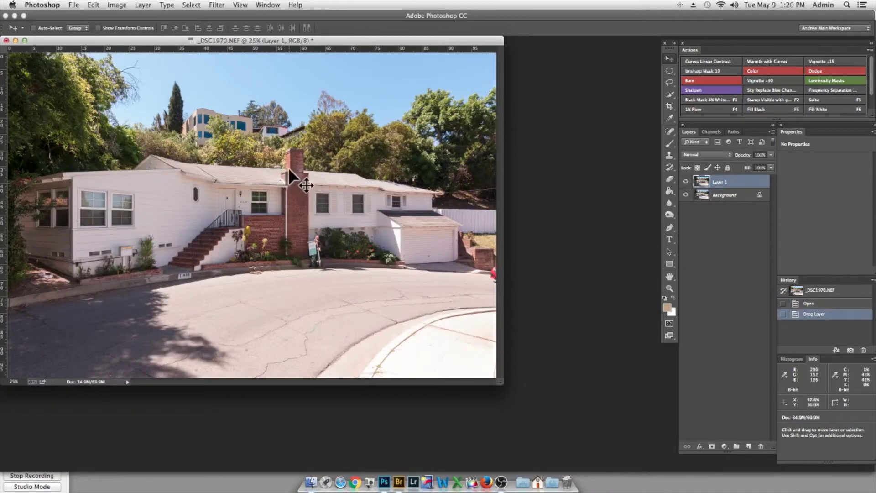
Step: Fit the image to the screen and toggle Layer 1's visibility to compare it with the Background
key("super+0")
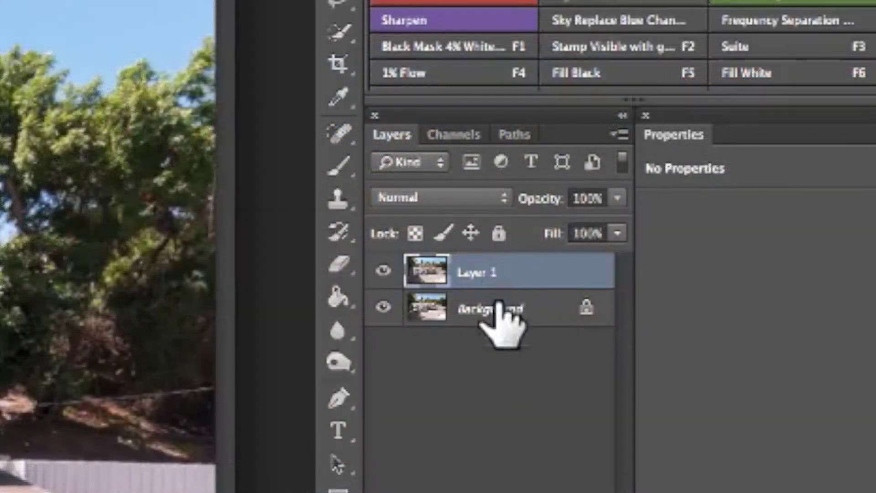
left_click(383, 271)
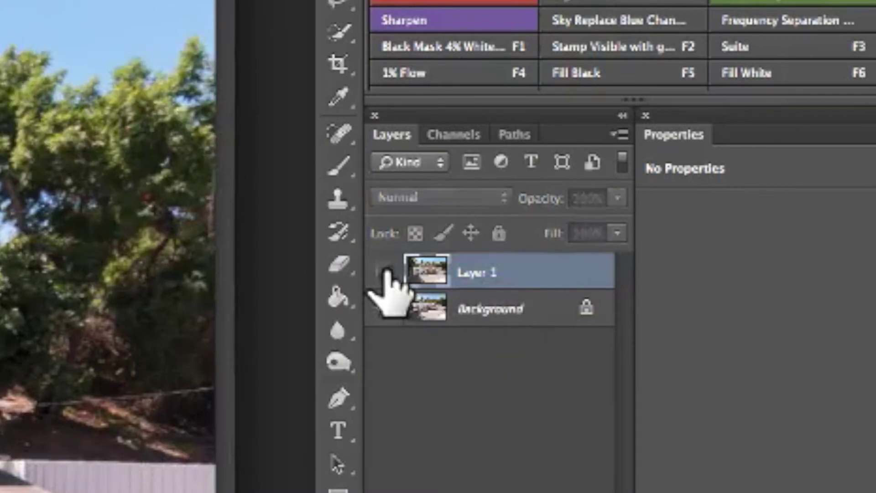
left_click(466, 310)
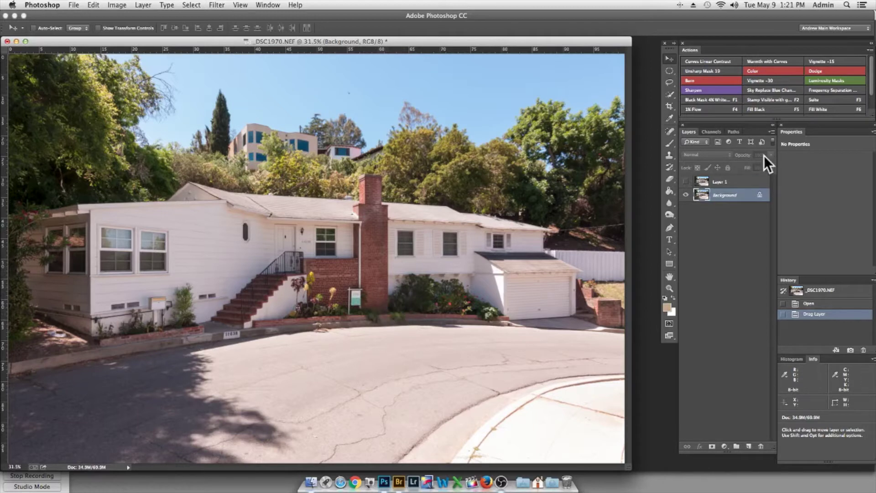
left_click(686, 181)
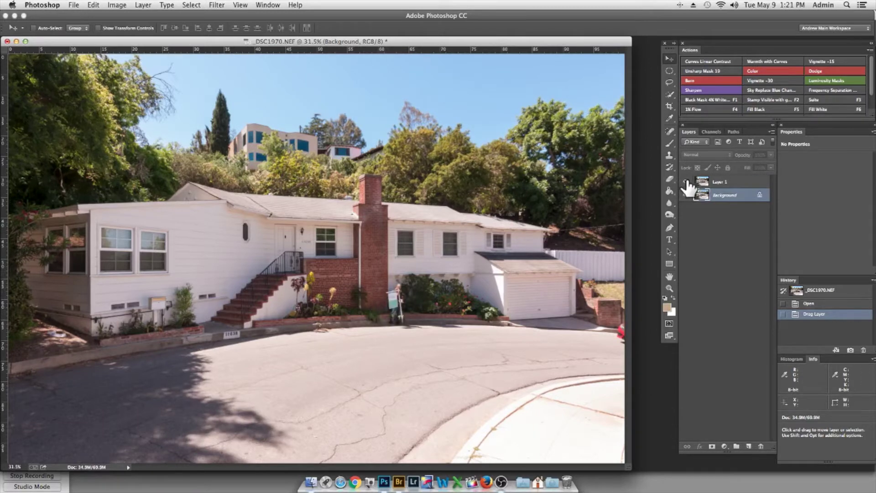
left_click(686, 182)
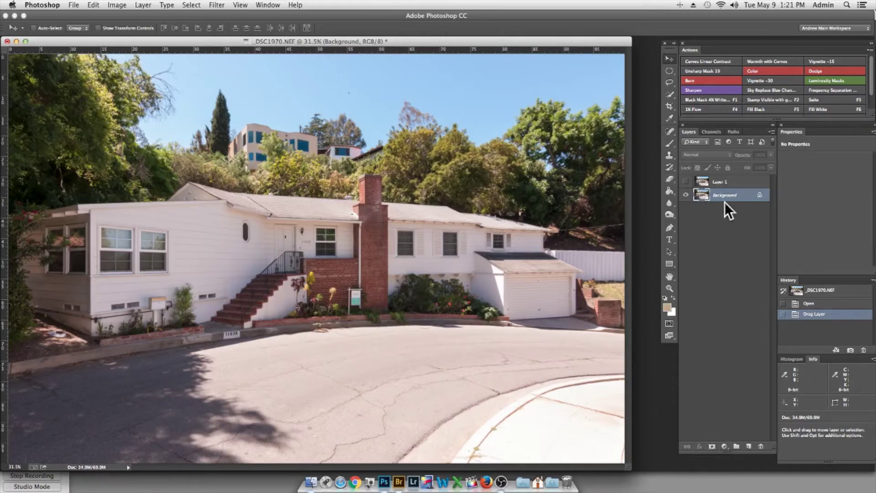
Step: Check and align Layer 1 over the Background using the Difference blend mode, and return its blend mode to Normal
left_click(720, 184)
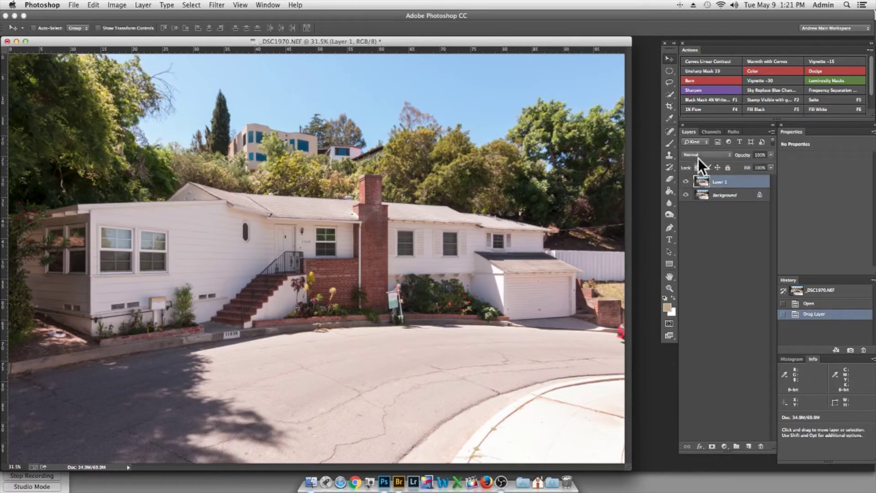
left_click(700, 154)
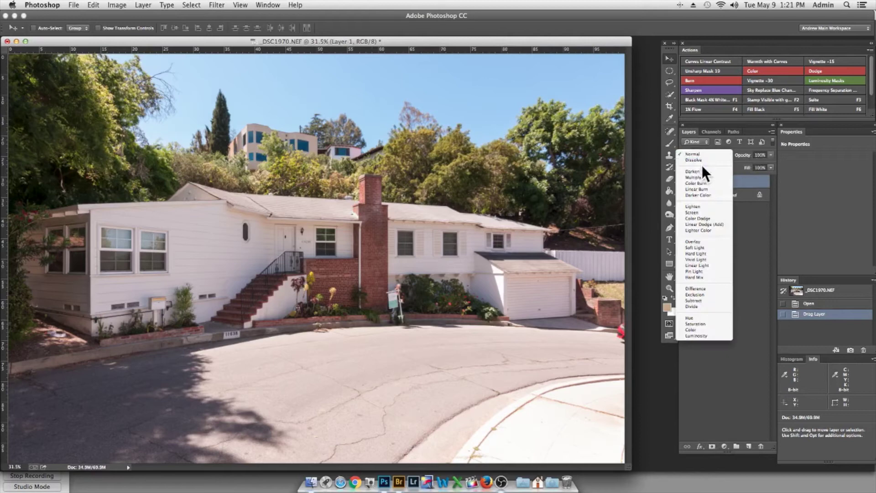
left_click(696, 289)
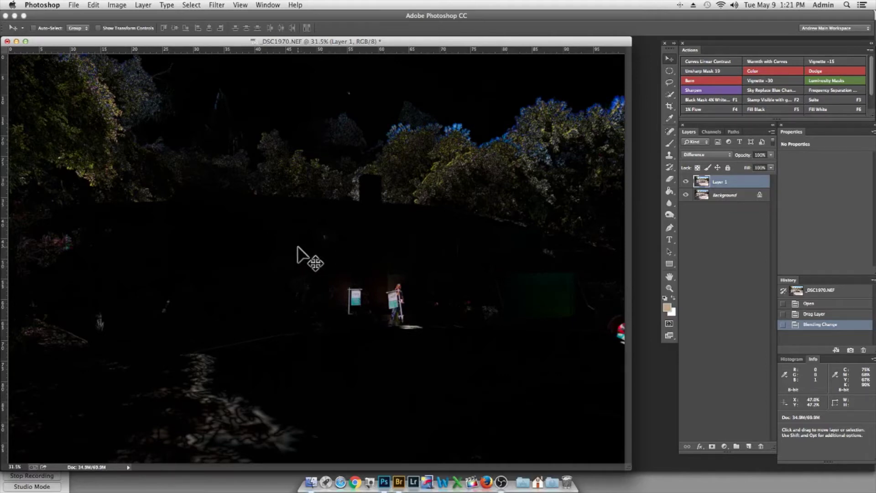
left_click_drag(292, 249, 283, 249)
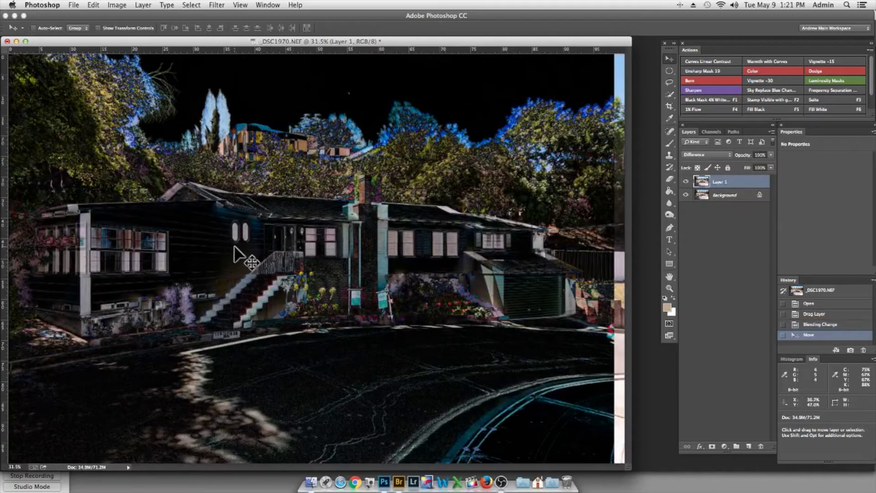
left_click_drag(235, 247, 242, 248)
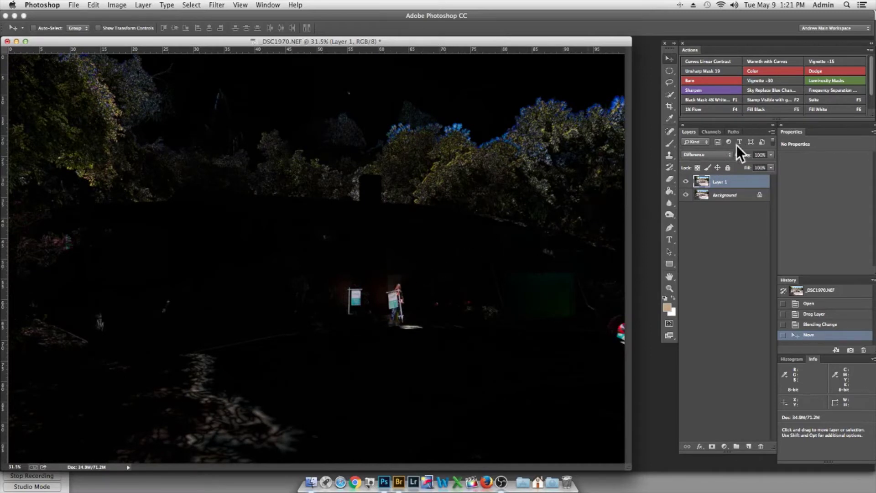
left_click(709, 155)
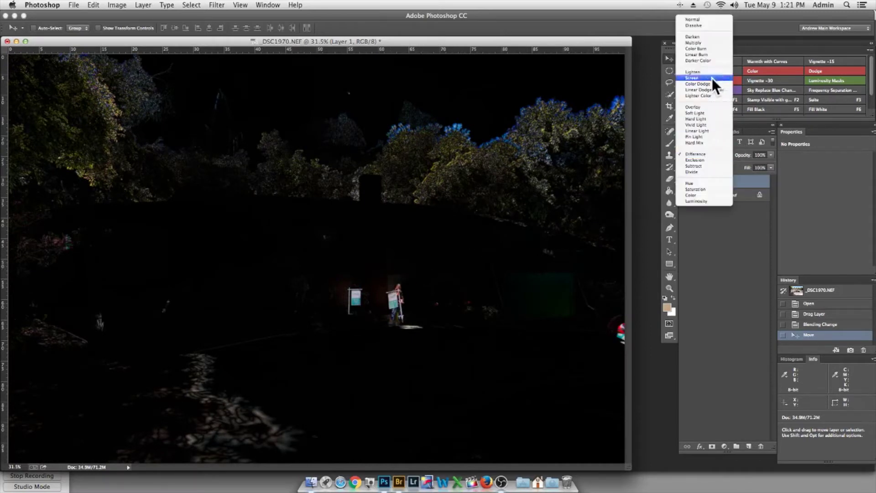
left_click(701, 19)
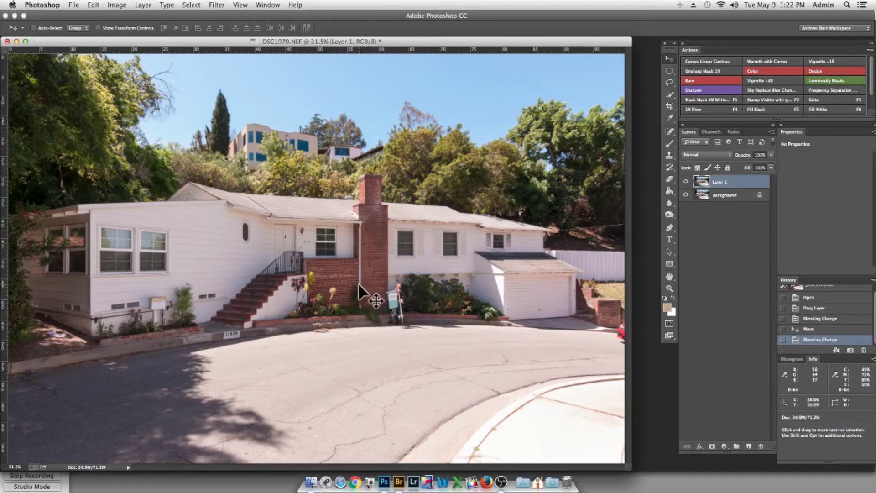
Step: Hide and show Layer 1 to compare the two sign positions, and add a white layer mask to it
left_click(686, 182)
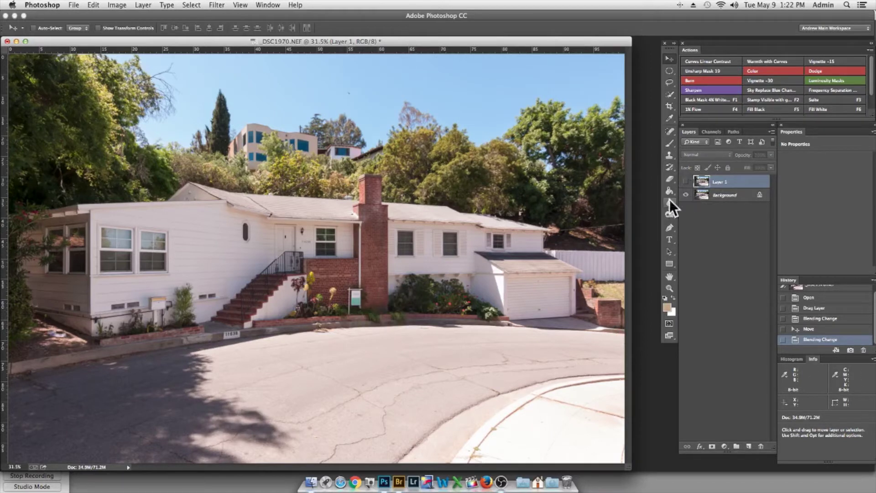
left_click(687, 182)
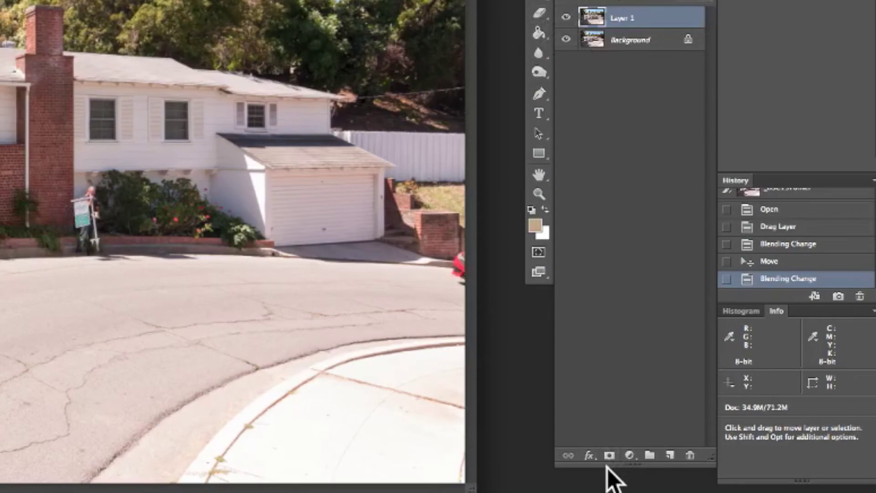
left_click(609, 456)
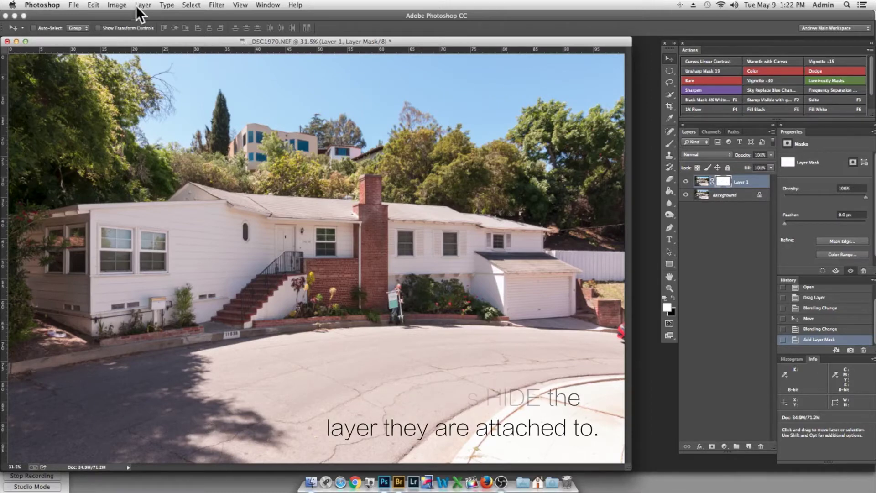
left_click(115, 5)
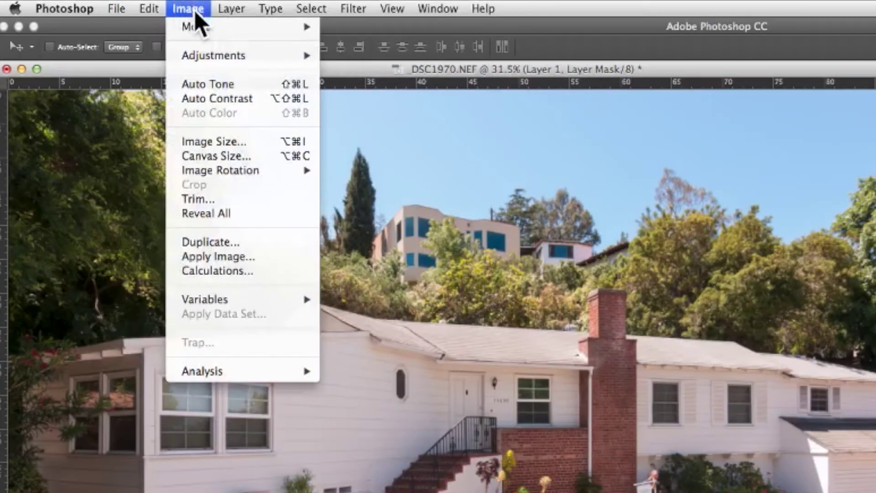
mouse_move(226, 14)
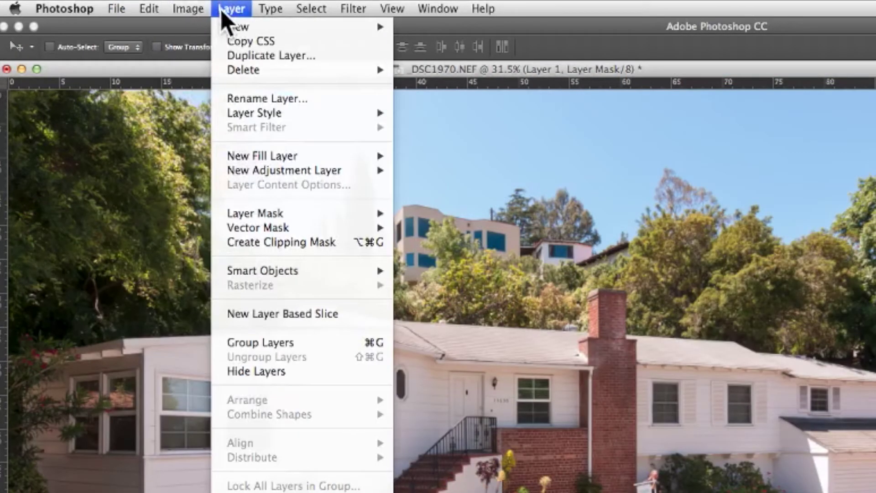
mouse_move(190, 13)
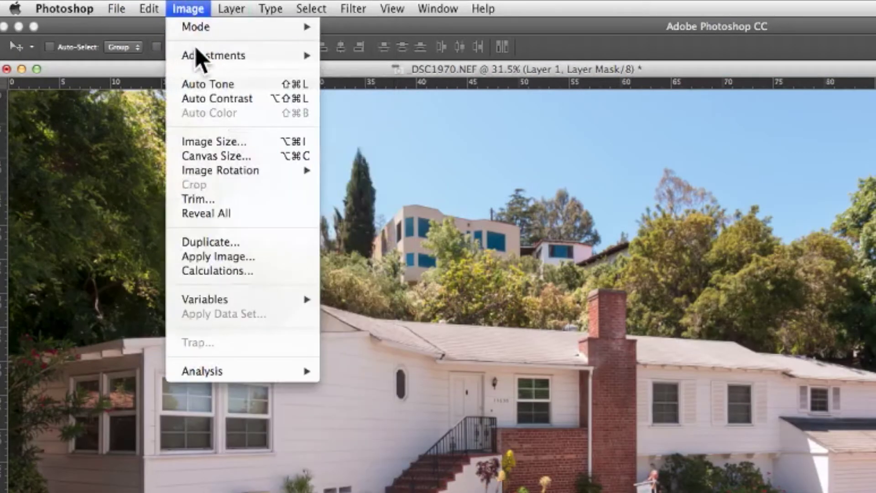
mouse_move(197, 56)
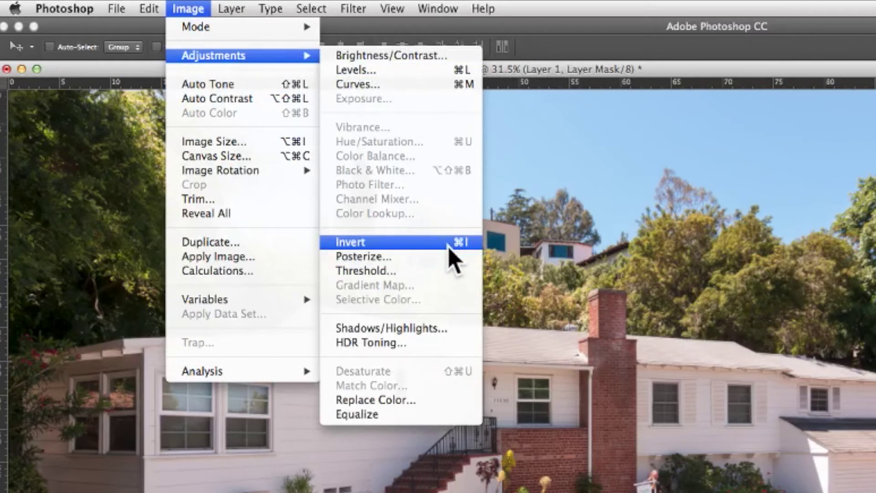
left_click(567, 69)
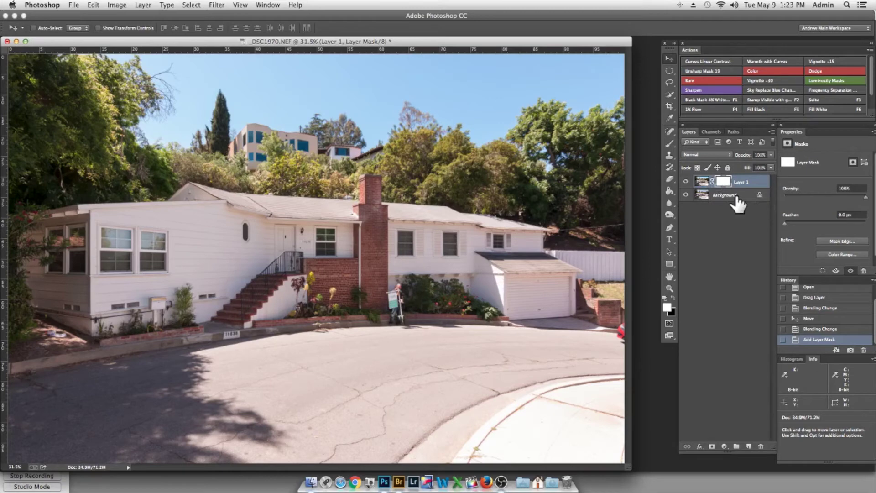
Step: Invert Layer 1's white layer mask to black to hide the whole layer
key("super+i")
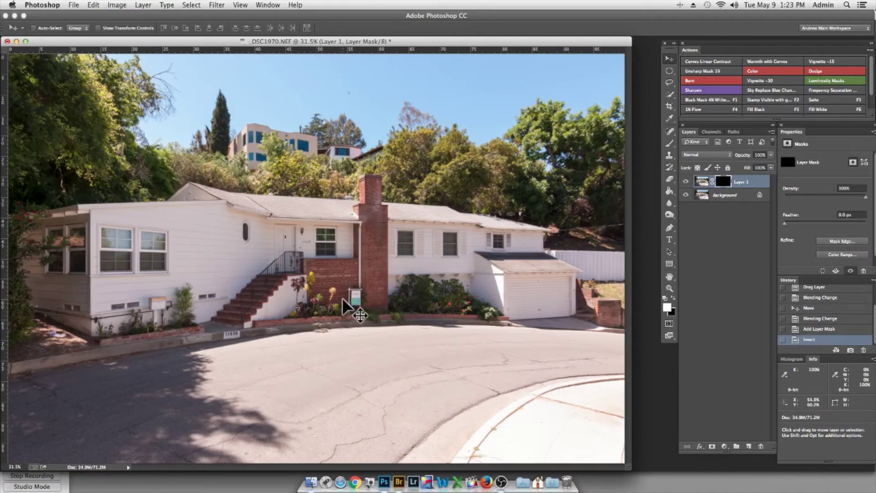
key("z")
left_click_drag(354, 299, 422, 313)
key("v")
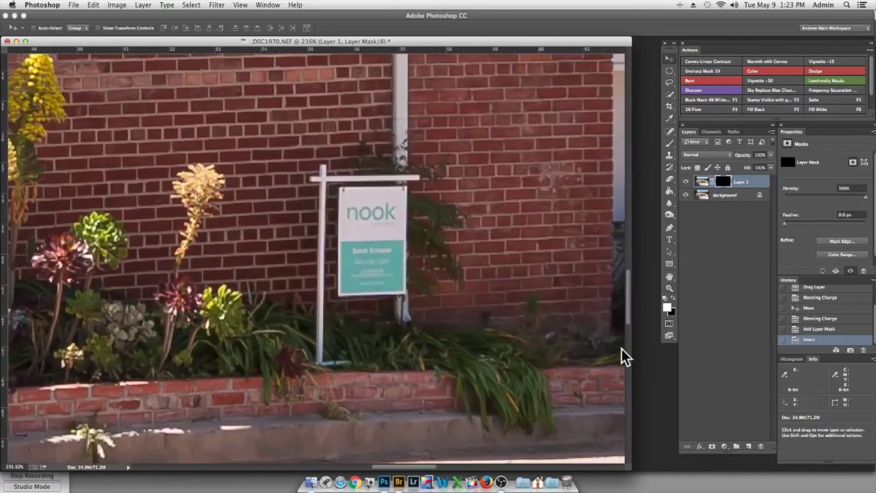
Step: Set up a soft Brush with 89% flow, a size of about 37 px and 0% hardness
left_click(670, 144)
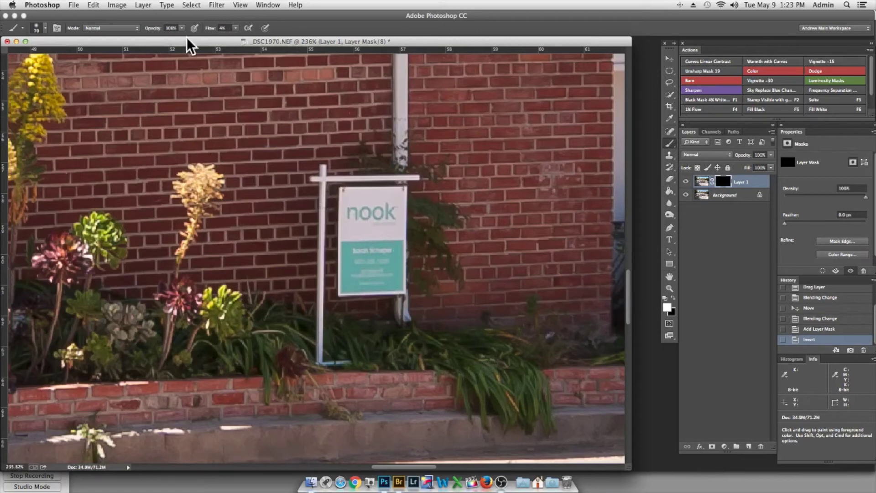
left_click(236, 28)
left_click_drag(238, 38, 260, 38)
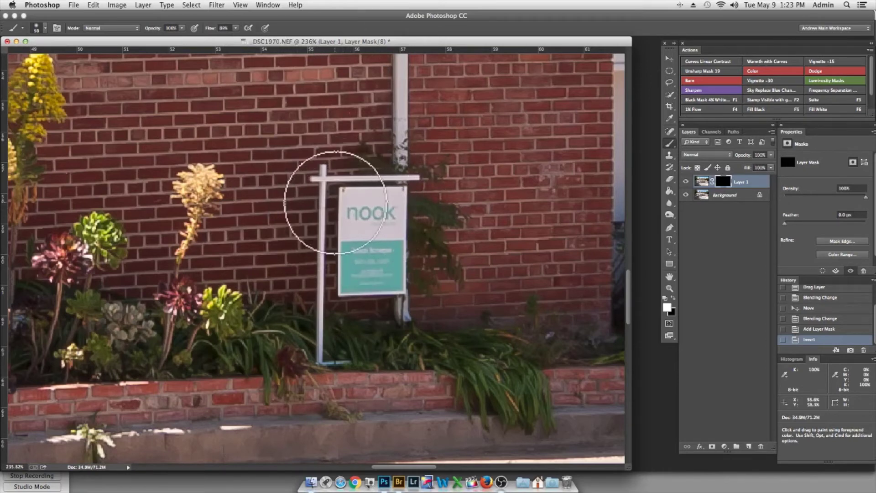
key("bracketleft")
key("bracketleft")
key("bracketleft")
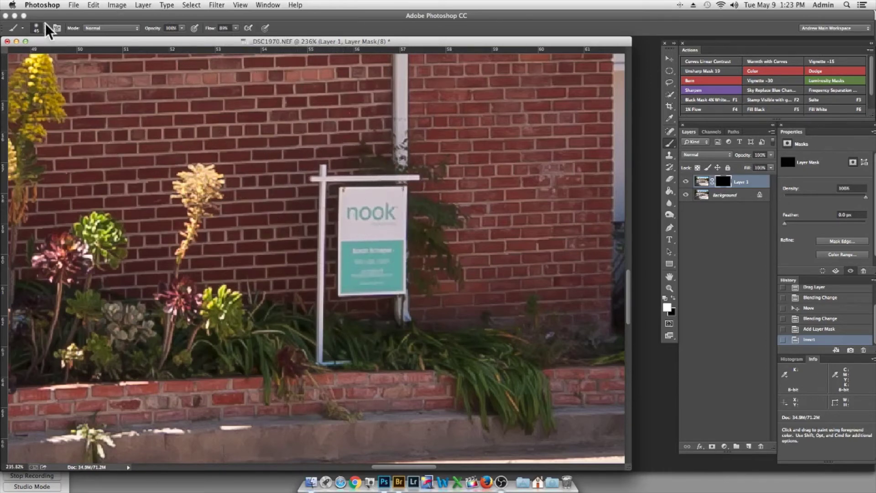
left_click(21, 28)
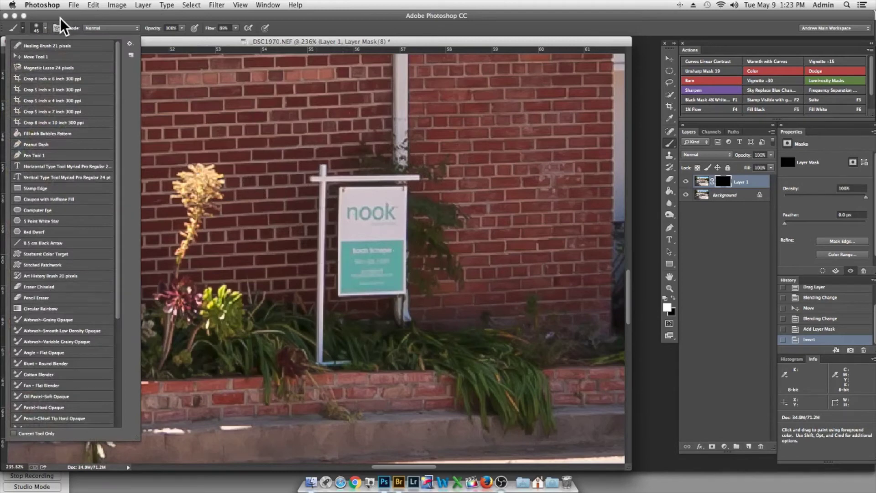
left_click(41, 29)
left_click(41, 28)
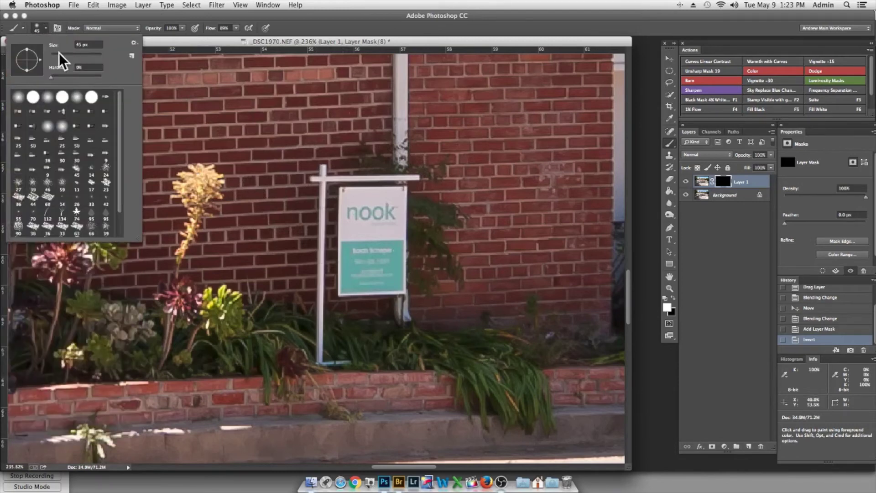
left_click_drag(61, 55, 67, 55)
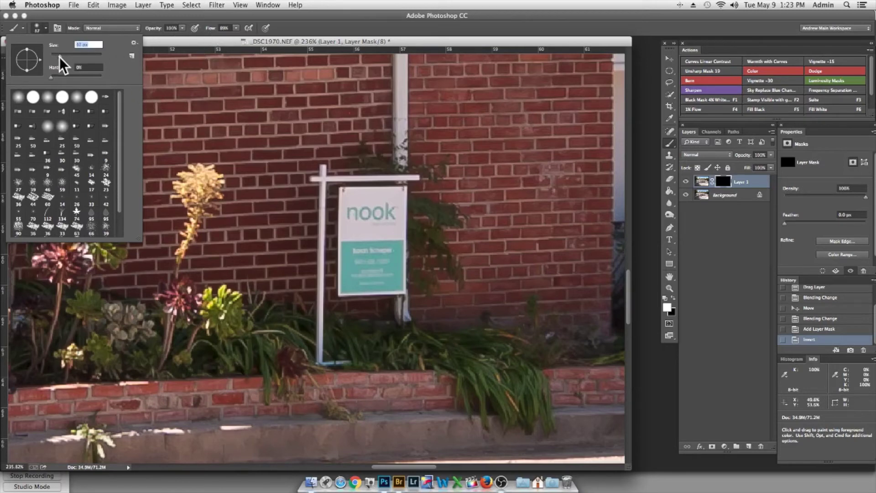
left_click(160, 42)
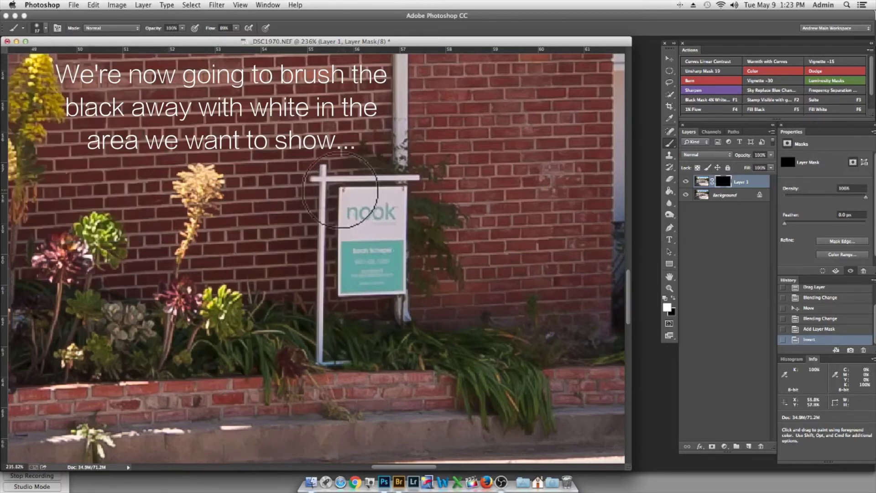
Step: Paint with white on Layer 1's mask over the nook sign and its post, enlarging the brush for the surrounding brick and foliage
mouse_move(333, 180)
left_mouse_down()
mouse_move(325, 174)
mouse_move(338, 183)
mouse_move(323, 188)
mouse_move(318, 179)
left_mouse_up()
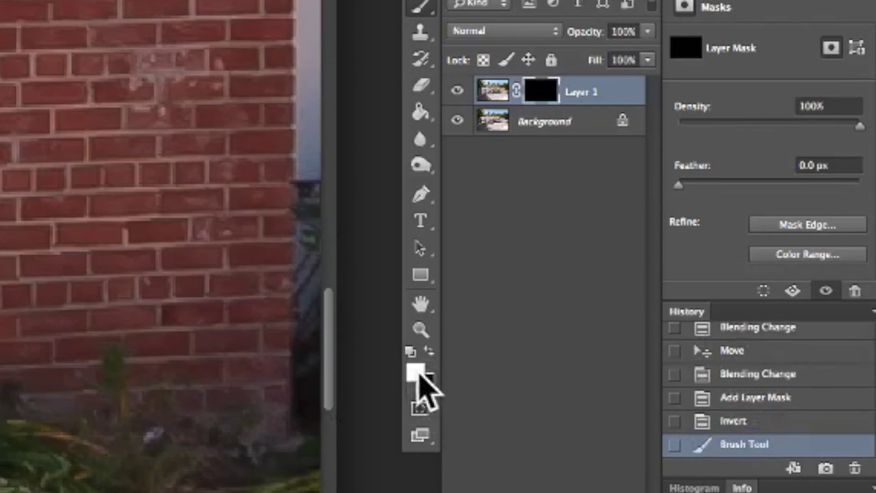
left_click(419, 372)
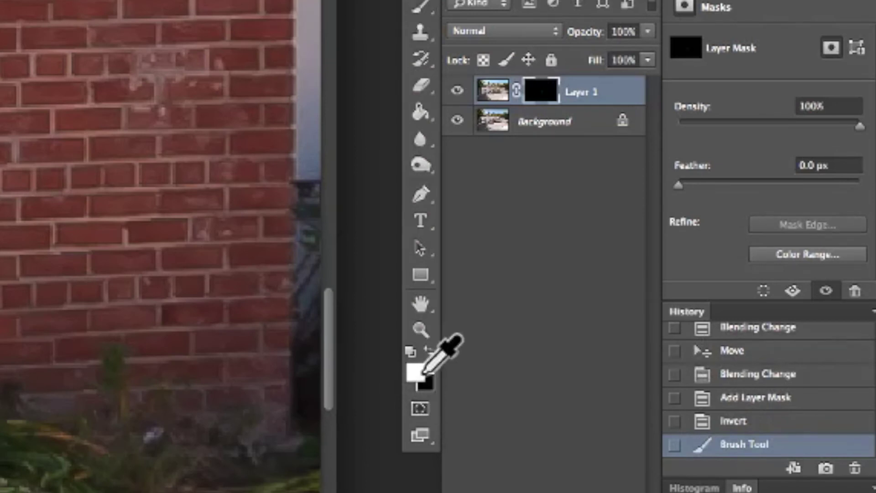
key("Return")
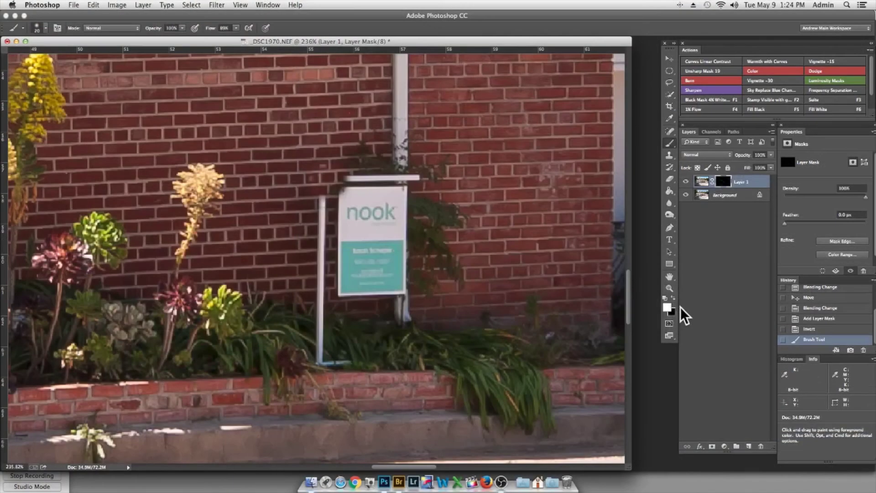
mouse_move(337, 176)
left_mouse_down()
mouse_move(344, 195)
mouse_move(324, 238)
mouse_move(334, 257)
mouse_move(316, 353)
mouse_move(323, 322)
mouse_move(364, 277)
mouse_move(331, 300)
mouse_move(364, 288)
mouse_move(323, 302)
mouse_move(353, 255)
mouse_move(356, 184)
mouse_move(344, 208)
mouse_move(337, 201)
mouse_move(362, 206)
mouse_move(350, 189)
mouse_move(335, 193)
mouse_move(379, 196)
mouse_move(381, 183)
mouse_move(340, 199)
mouse_move(345, 219)
mouse_move(394, 208)
mouse_move(402, 194)
mouse_move(387, 192)
mouse_move(383, 216)
mouse_move(343, 274)
mouse_move(359, 286)
mouse_move(400, 259)
mouse_move(399, 249)
mouse_move(345, 296)
mouse_move(401, 278)
mouse_move(371, 302)
mouse_move(396, 292)
left_mouse_up()
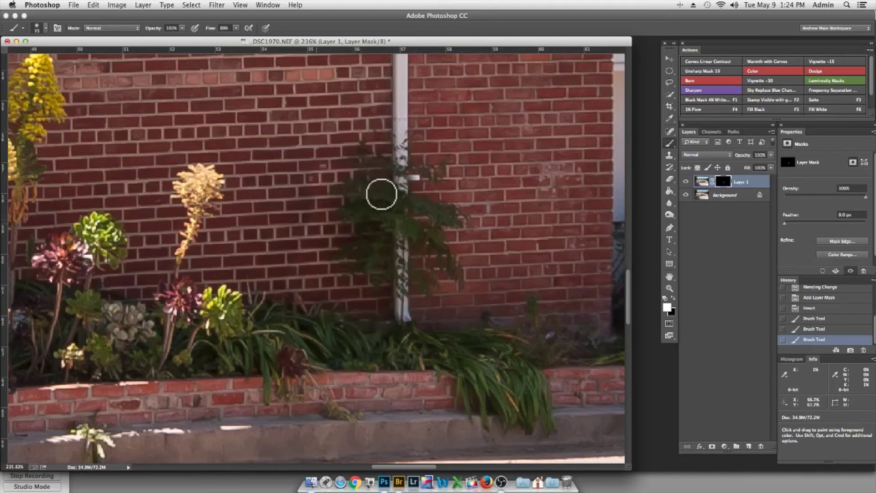
left_click_drag(331, 267, 322, 244)
key("bracketright")
key("bracketright")
left_click_drag(313, 185, 351, 261)
key("bracketright")
mouse_move(322, 202)
left_mouse_down()
mouse_move(329, 270)
mouse_move(361, 315)
left_mouse_up()
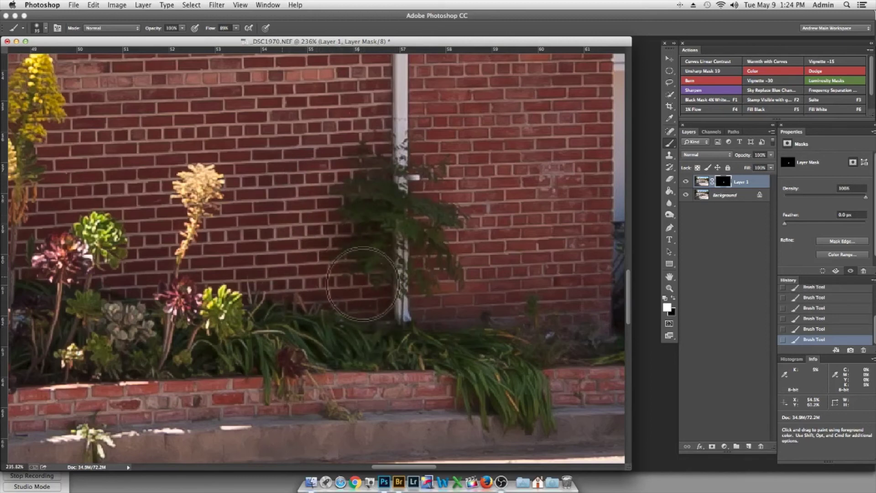
key("bracketright")
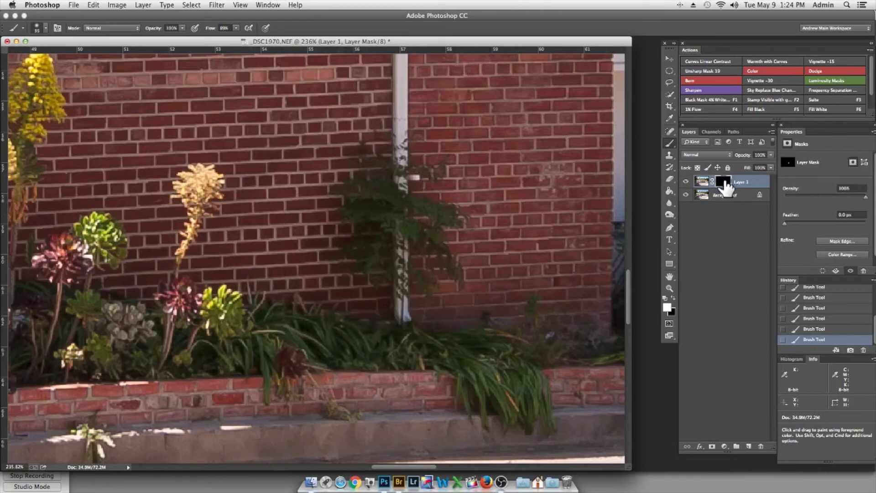
Step: Toggle Layer 1's visibility to compare before and after, and inspect the painted mask area with the red mask overlay
left_click(687, 182)
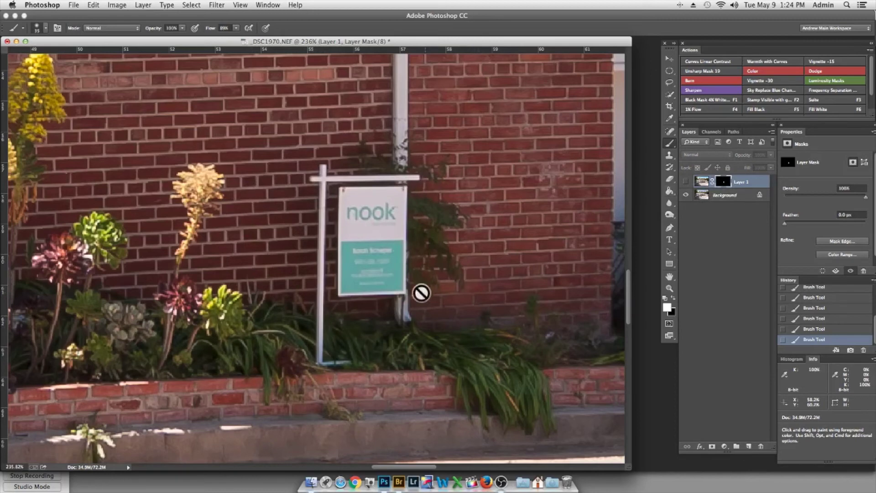
key("super+0")
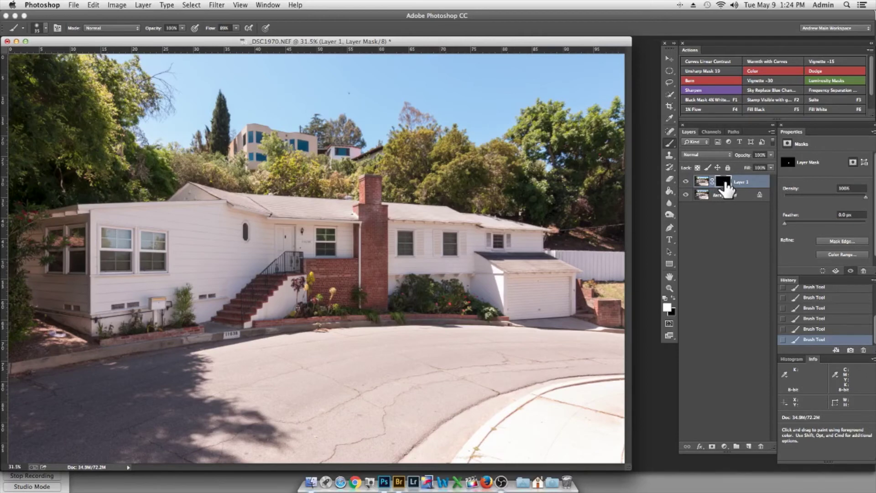
key("backslash")
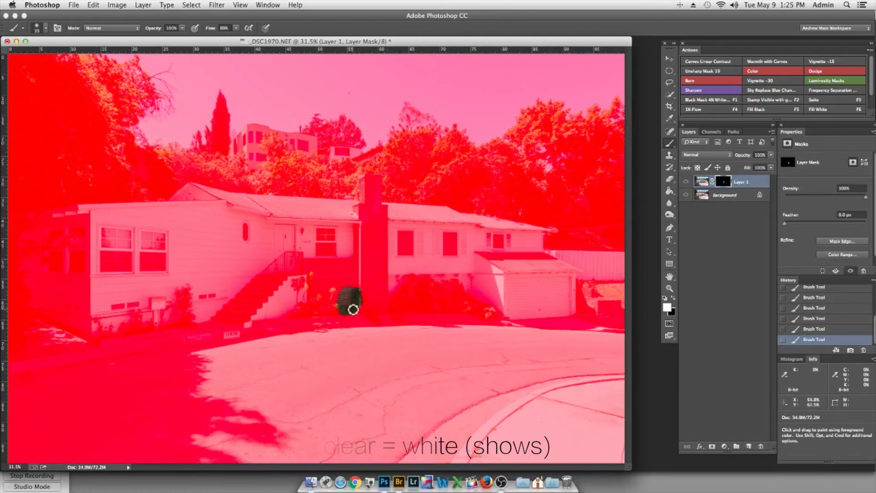
left_click_drag(347, 311, 356, 309)
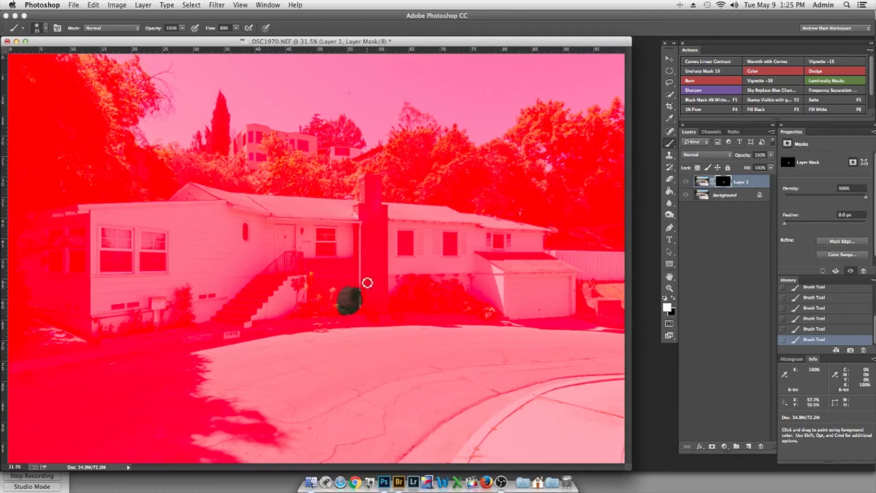
key("backslash")
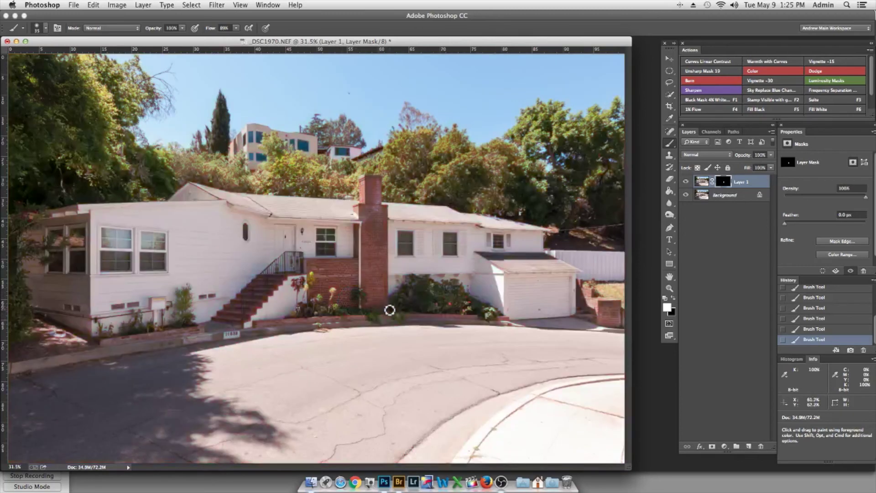
left_click(686, 182)
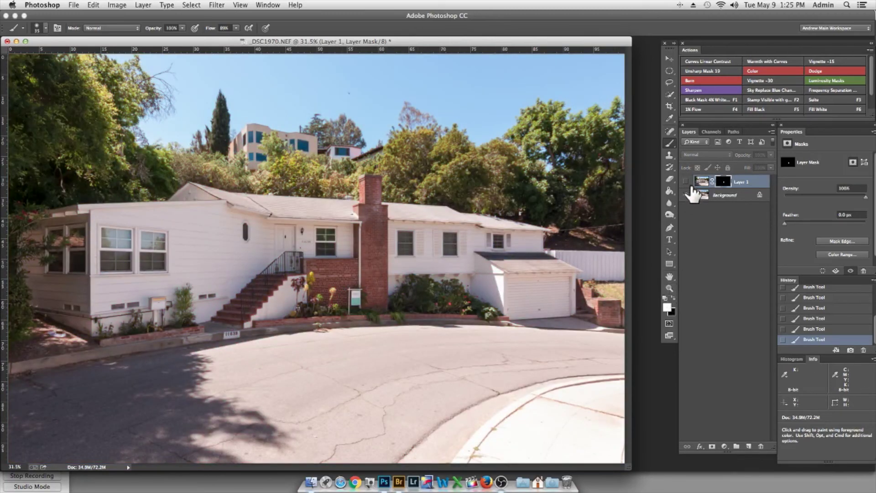
left_click(685, 182)
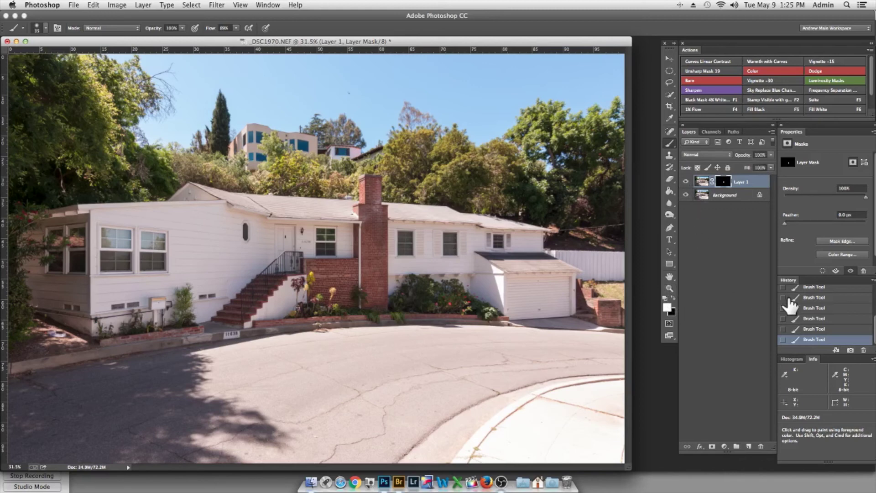